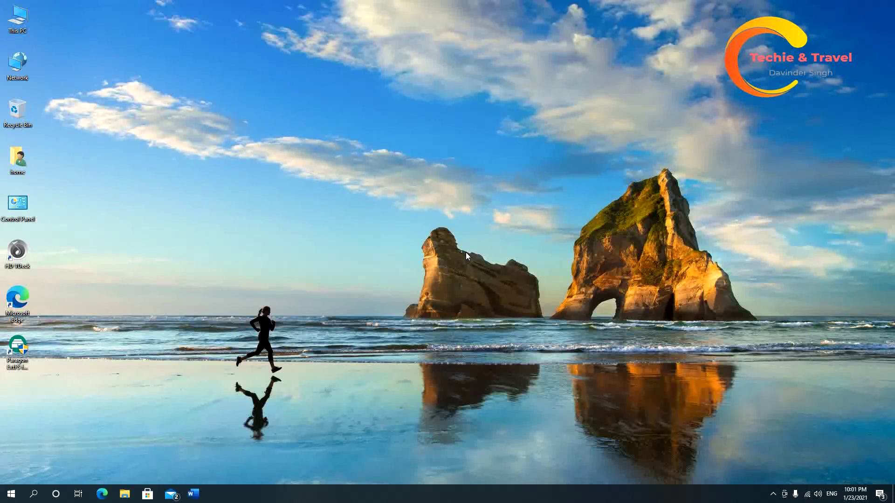
Open Edge from the taskbar and go to the Google home page.
{"action": "left_click", "coordinate": [103, 493]}
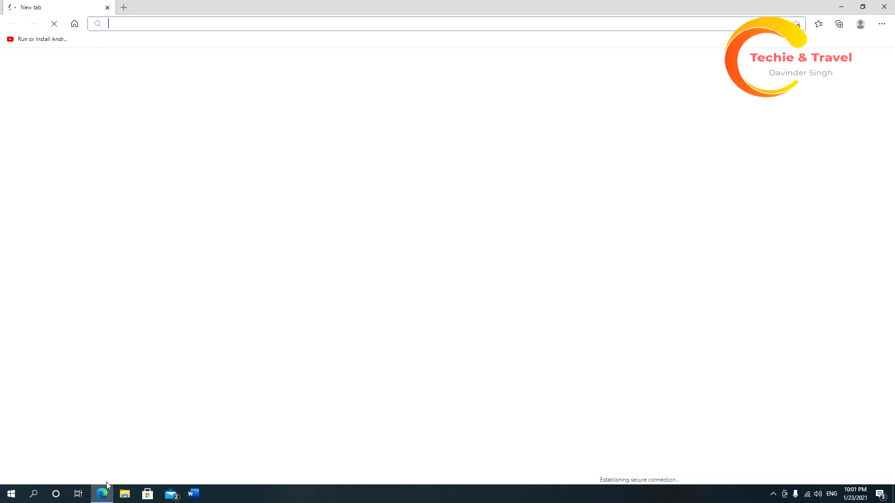
{"action": "type", "text": "g"}
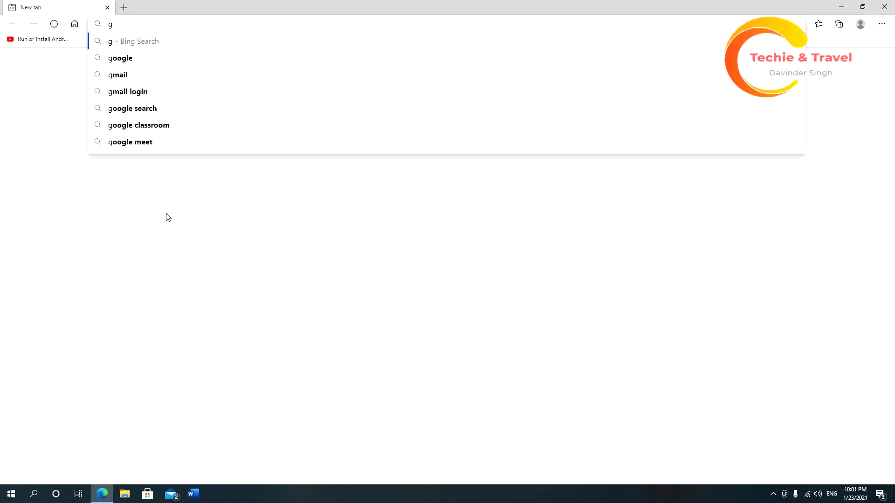
{"action": "type", "text": "oogle"}
{"action": "key", "text": "Return"}
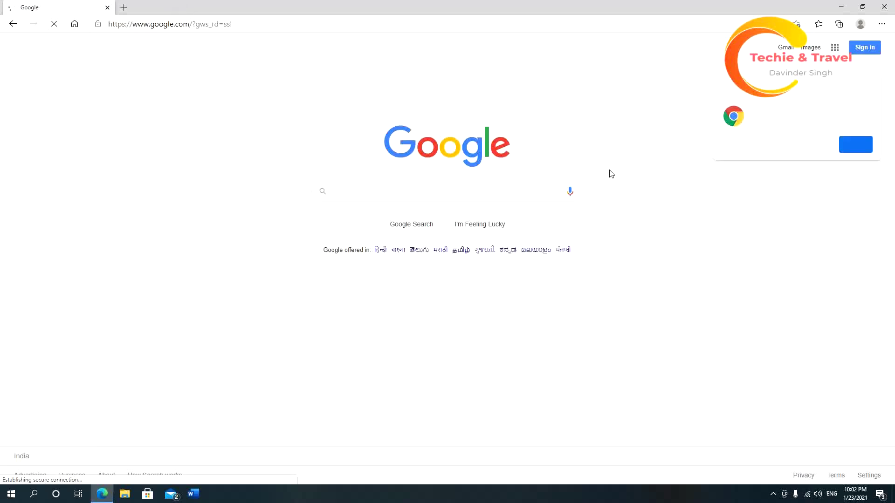
Search Google for 'ums econnect login' using the suggestion.
{"action": "type", "text": "ums "}
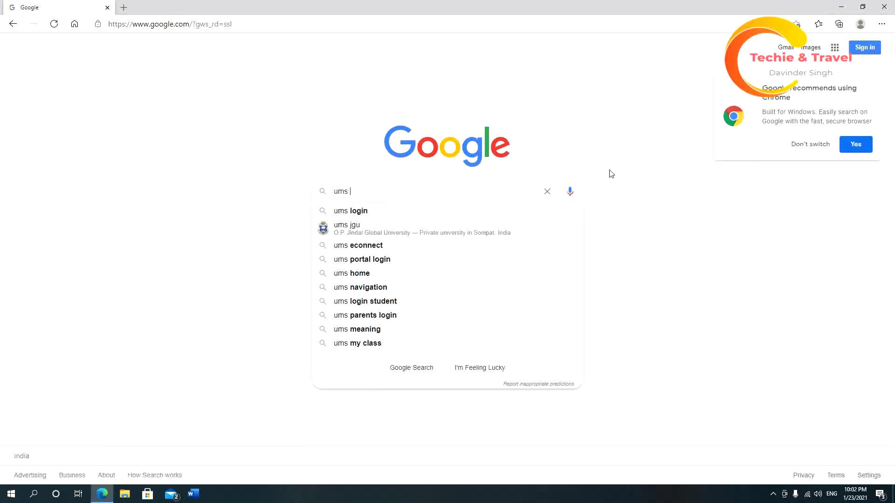
{"action": "type", "text": "ec"}
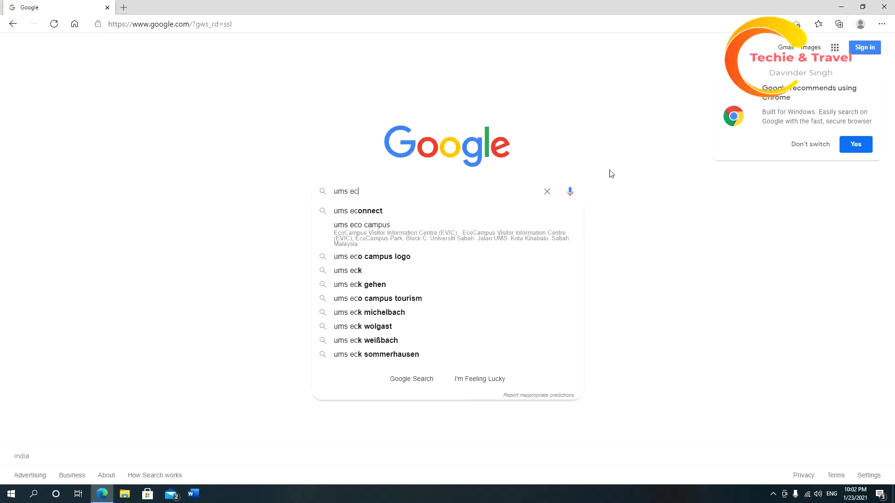
{"action": "key", "text": "BackSpace"}
{"action": "type", "text": "connect"}
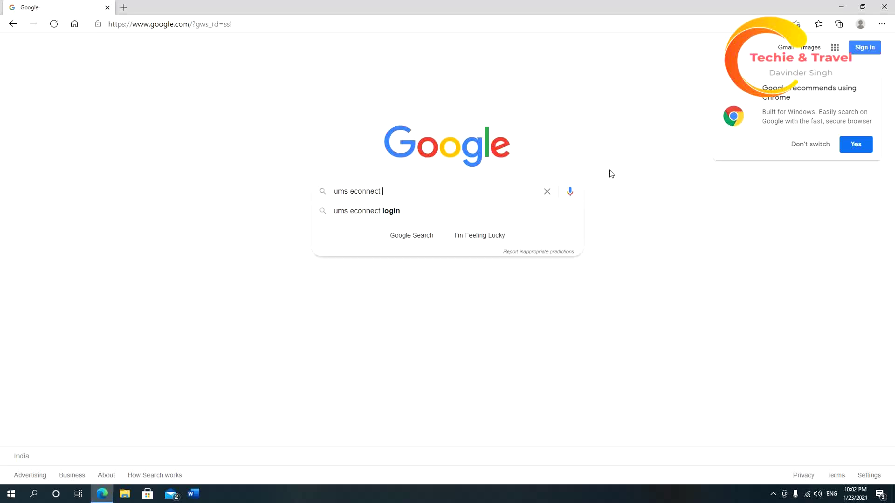
{"action": "key", "text": "Down"}
{"action": "key", "text": "Return"}
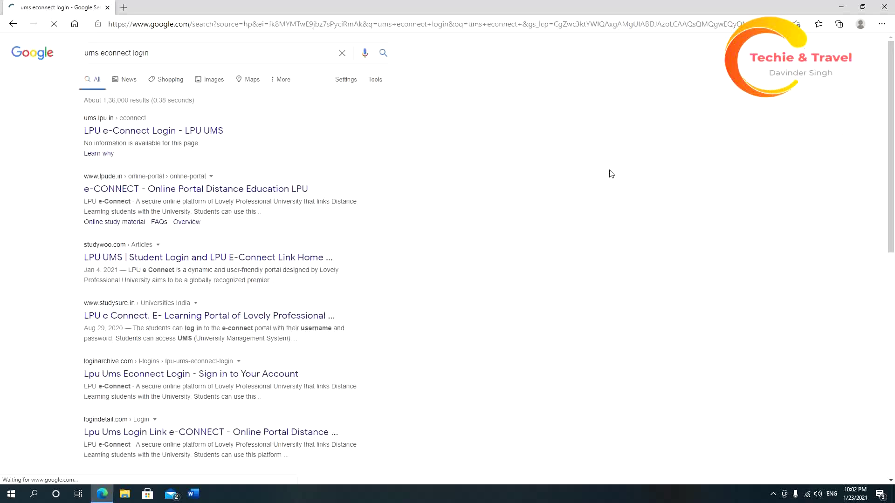
Open the LPU e-Connect Login result and sign in with the account password.
{"action": "left_click", "coordinate": [217, 134]}
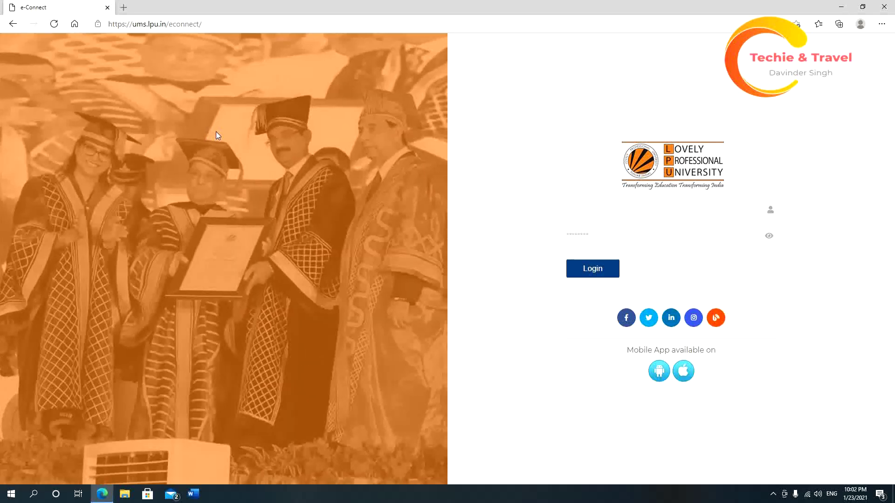
{"action": "left_click", "coordinate": [599, 242]}
{"action": "type", "text": "*******"}
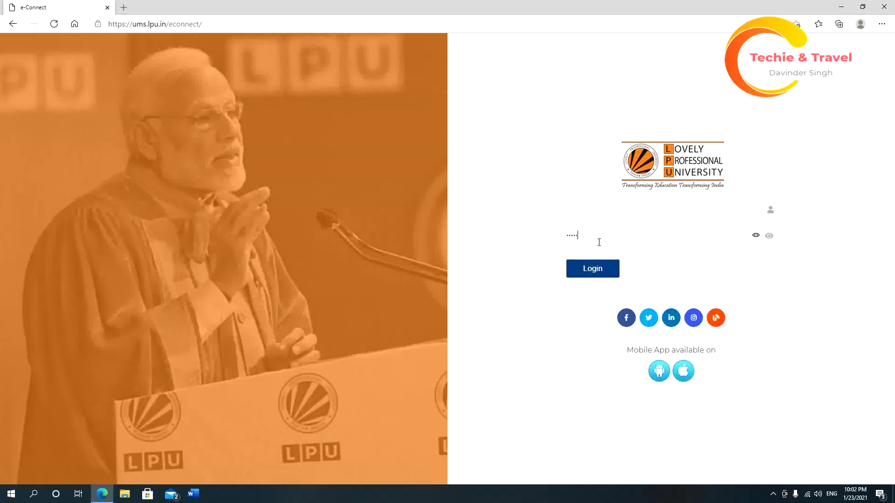
{"action": "type", "text": "*"}
{"action": "key", "text": "Return"}
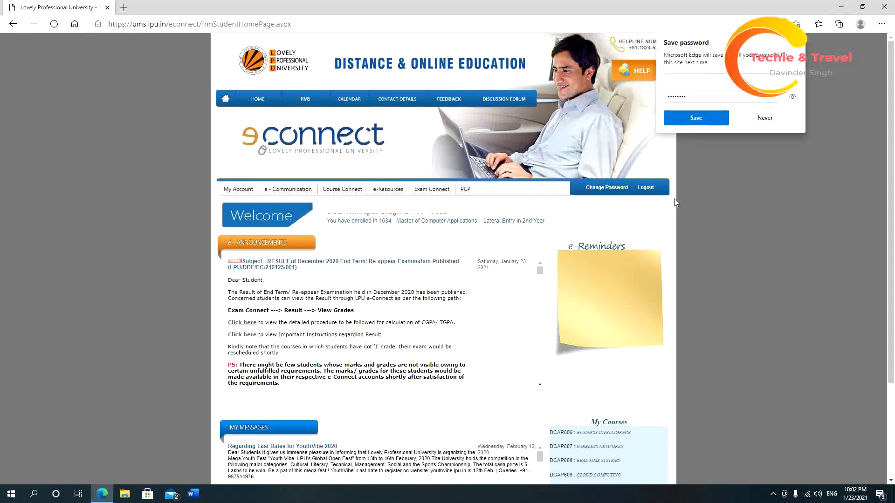
Decline Edge's password save and choose Exam Connect > Certificate Request.
{"action": "left_click", "coordinate": [758, 117]}
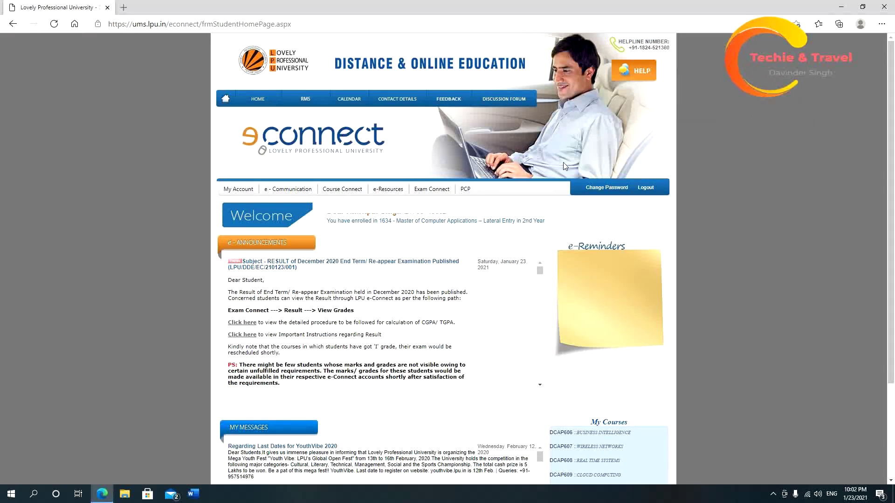
{"action": "mouse_move", "coordinate": [433, 189]}
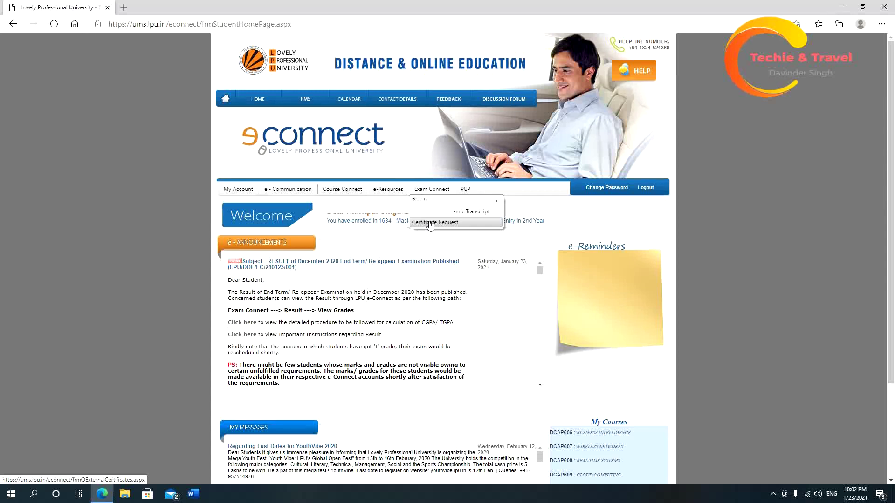
{"action": "left_click", "coordinate": [430, 226]}
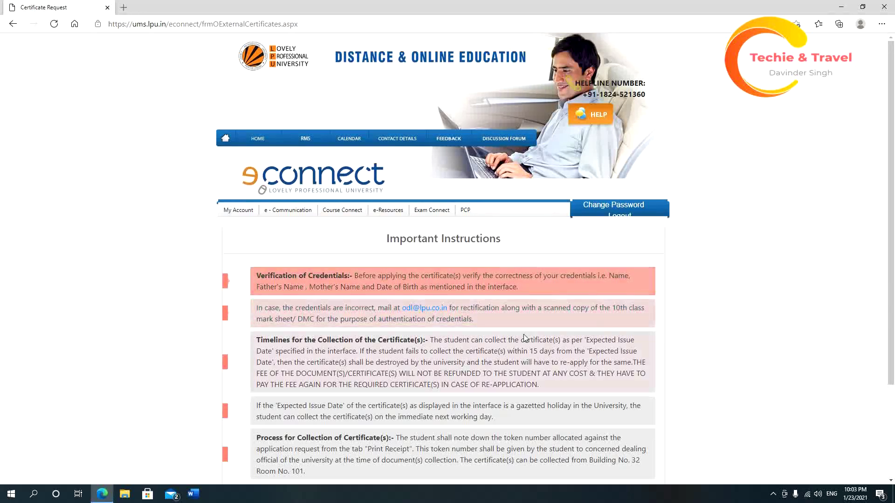
{"action": "scroll", "coordinate": [525, 338], "scroll_direction": "down", "scroll_amount": 3}
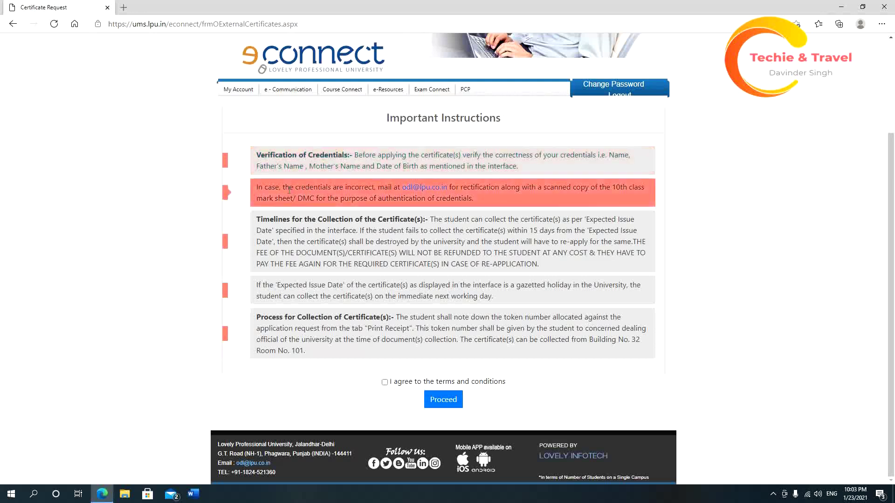
{"action": "left_click_drag", "start_coordinate": [400, 188], "coordinate": [451, 187]}
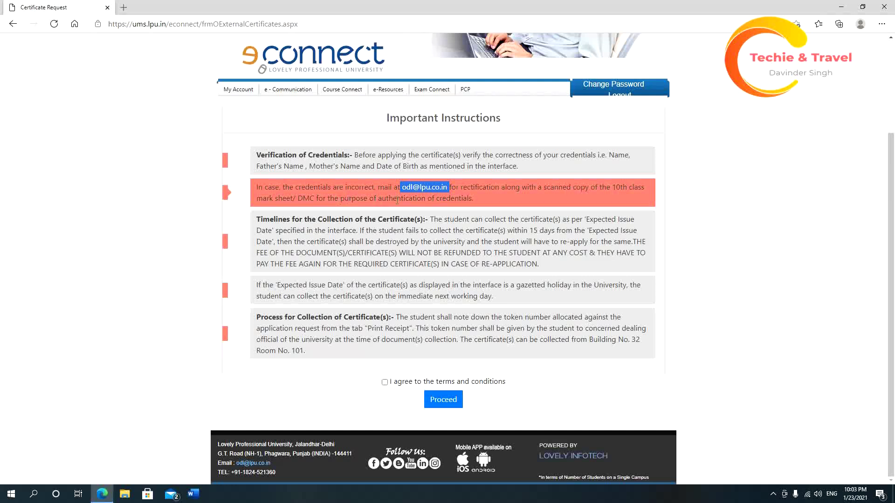
{"action": "left_click", "coordinate": [477, 200]}
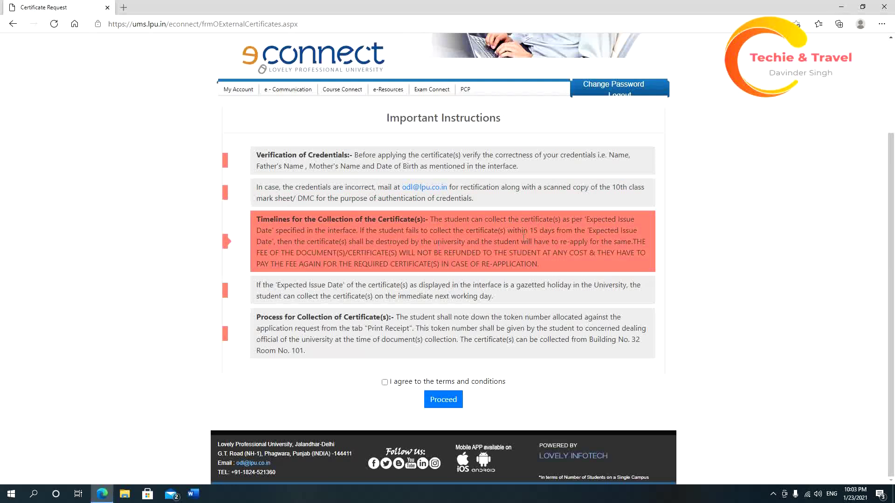
{"action": "left_click_drag", "start_coordinate": [530, 231], "coordinate": [560, 231]}
{"action": "left_click_drag", "start_coordinate": [376, 242], "coordinate": [409, 242]}
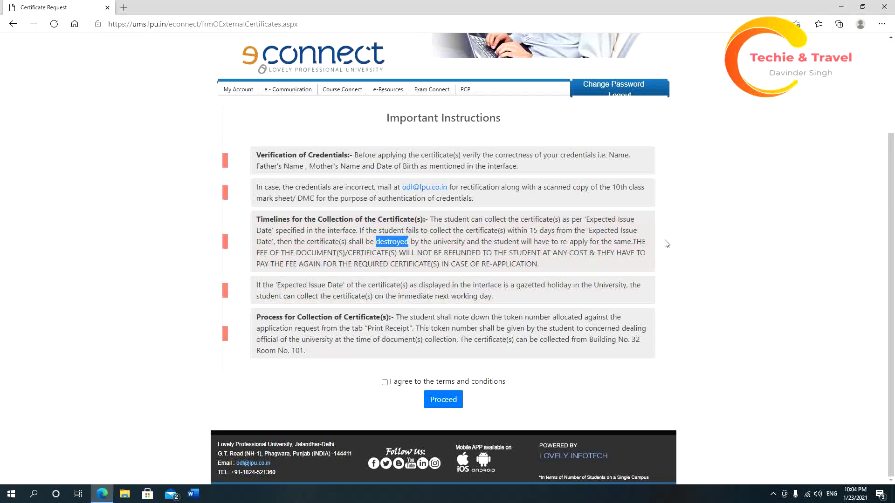
{"action": "left_click", "coordinate": [686, 244]}
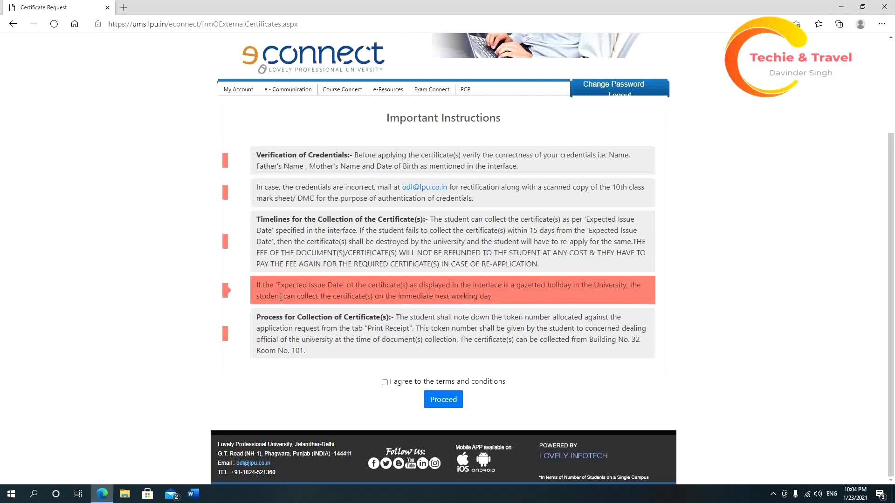
{"action": "left_click_drag", "start_coordinate": [276, 285], "coordinate": [348, 287]}
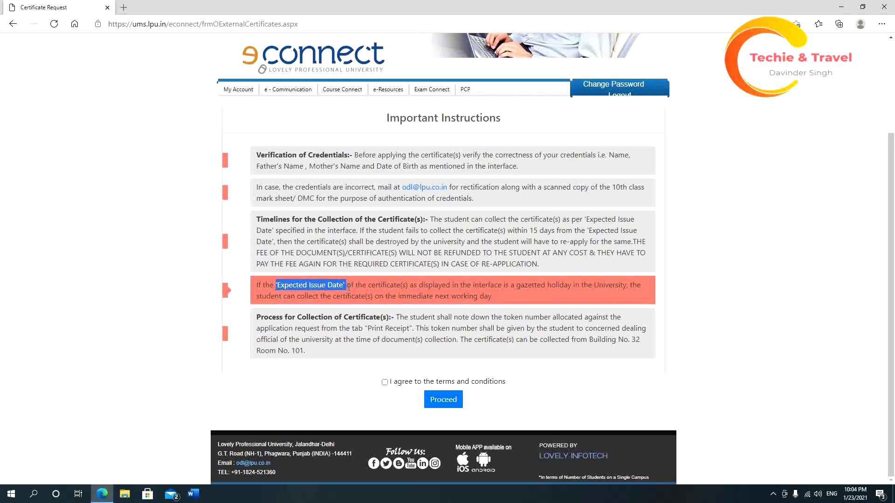
{"action": "left_click", "coordinate": [509, 287]}
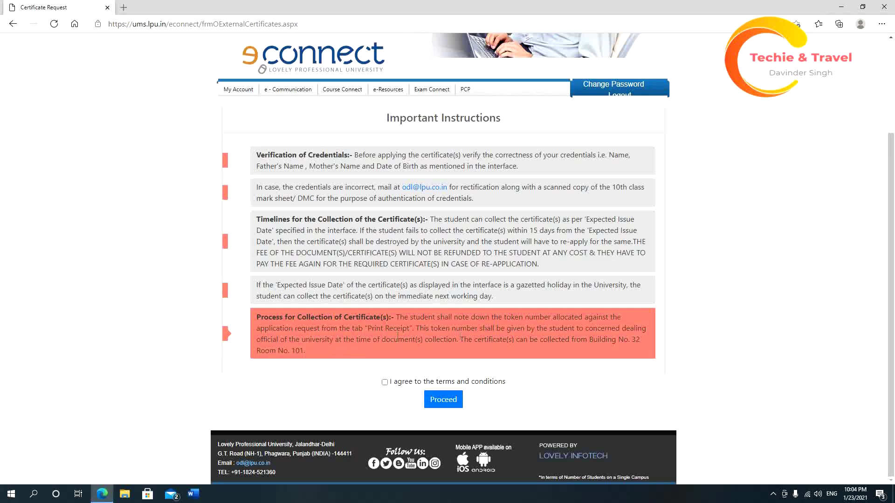
{"action": "left_click_drag", "start_coordinate": [364, 329], "coordinate": [397, 329]}
{"action": "left_click_drag", "start_coordinate": [489, 318], "coordinate": [618, 317]}
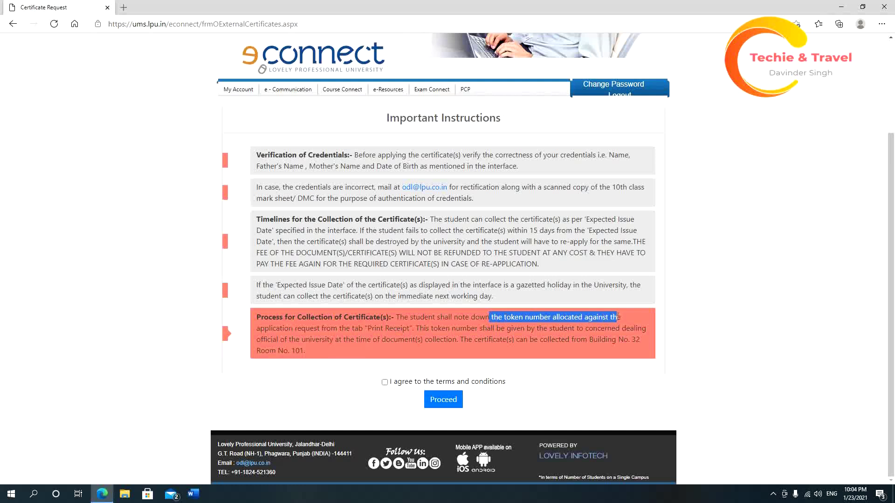
{"action": "left_click", "coordinate": [524, 336]}
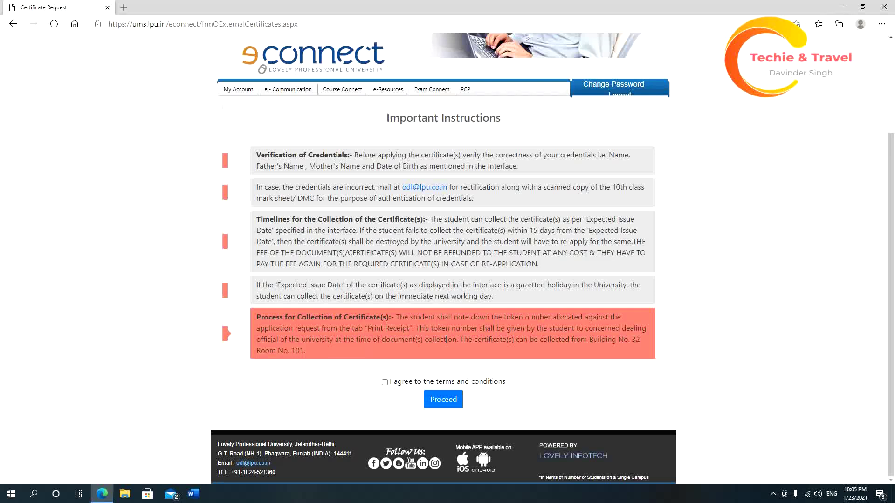
{"action": "left_click_drag", "start_coordinate": [287, 351], "coordinate": [306, 350]}
Agree to the terms and conditions and proceed to the Certificate(s) List.
{"action": "left_click", "coordinate": [385, 383]}
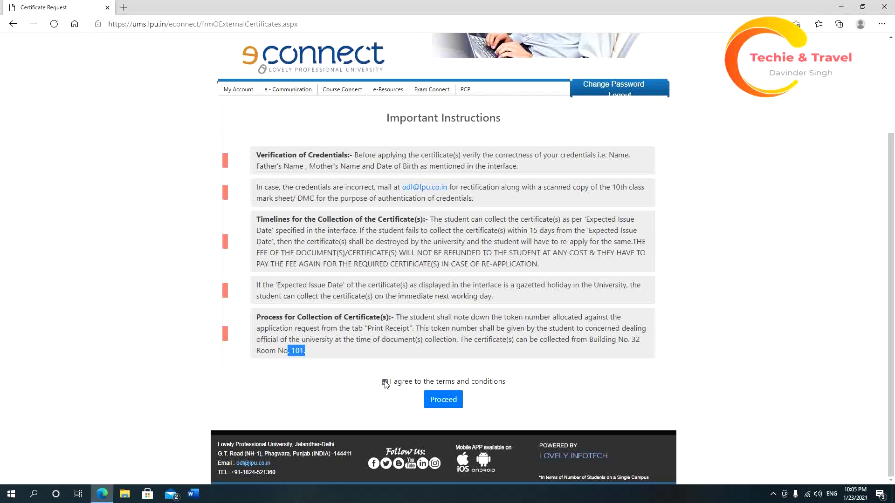
{"action": "left_click", "coordinate": [443, 401]}
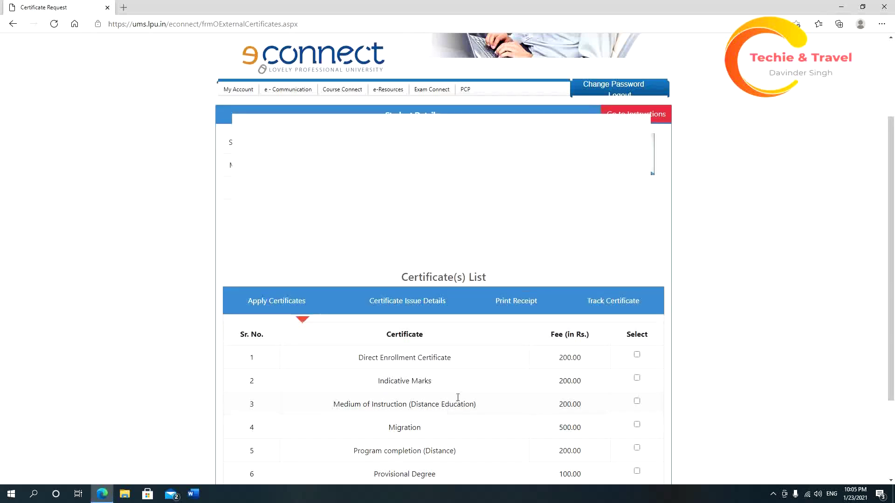
{"action": "scroll", "coordinate": [672, 343], "scroll_direction": "down", "scroll_amount": 3}
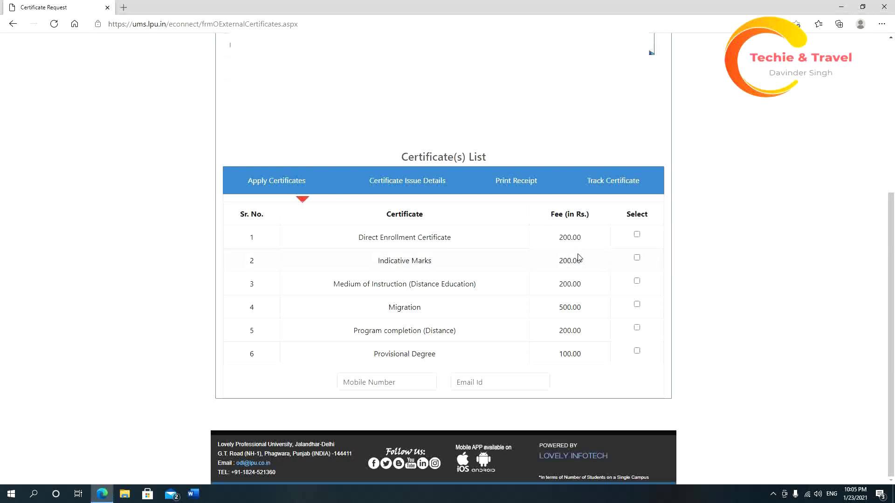
Highlight the 500.00 Migration fee and the 200.00 fee in the list.
{"action": "double_click", "coordinate": [566, 309]}
{"action": "left_click", "coordinate": [559, 336]}
{"action": "left_click_drag", "start_coordinate": [560, 335], "coordinate": [581, 355]}
Tick Provisional Degree, then enter the mobile number and the contact e-mail address.
{"action": "left_click", "coordinate": [619, 358]}
{"action": "left_click", "coordinate": [638, 351]}
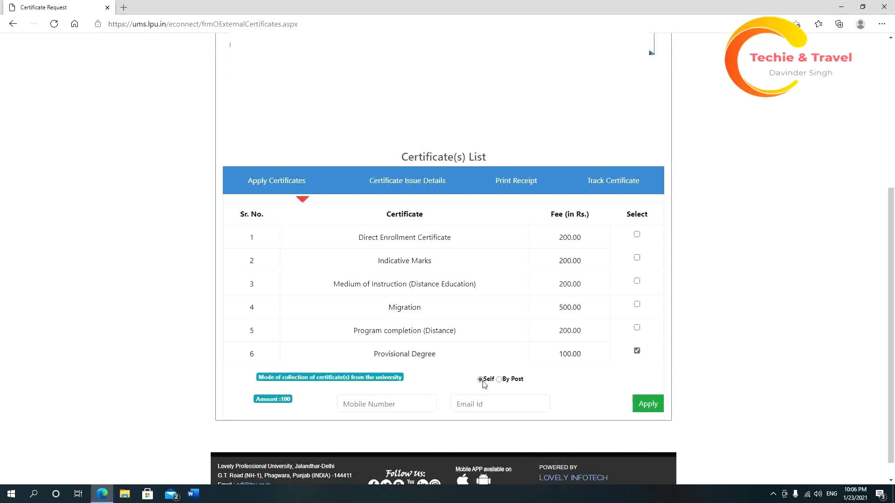
{"action": "left_click", "coordinate": [387, 404]}
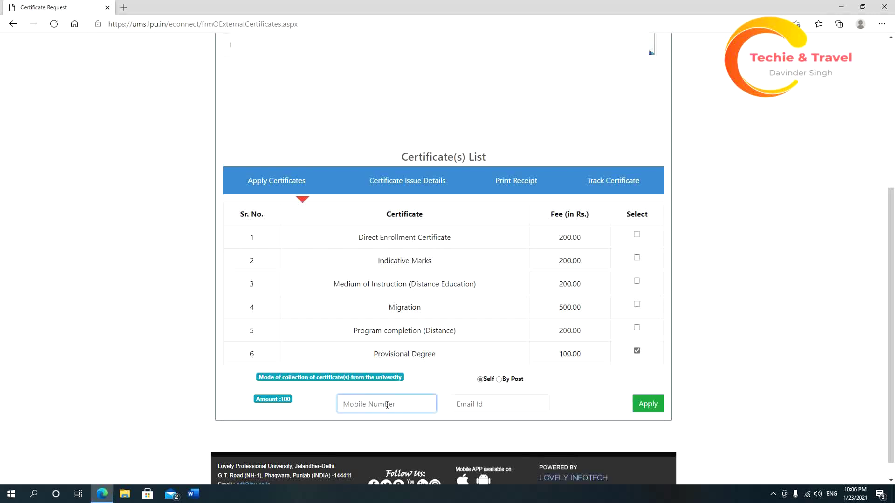
{"action": "type", "text": "1234567"}
{"action": "type", "text": "890"}
{"action": "left_click", "coordinate": [468, 407]}
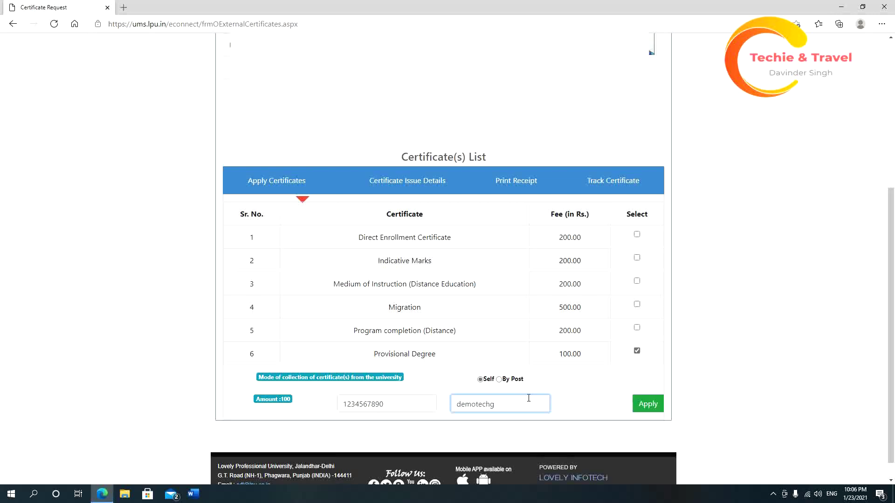
Choose By Post delivery and compare Inside Punjab, Outside Punjab and Outside India postal fees.
{"action": "left_click", "coordinate": [500, 381]}
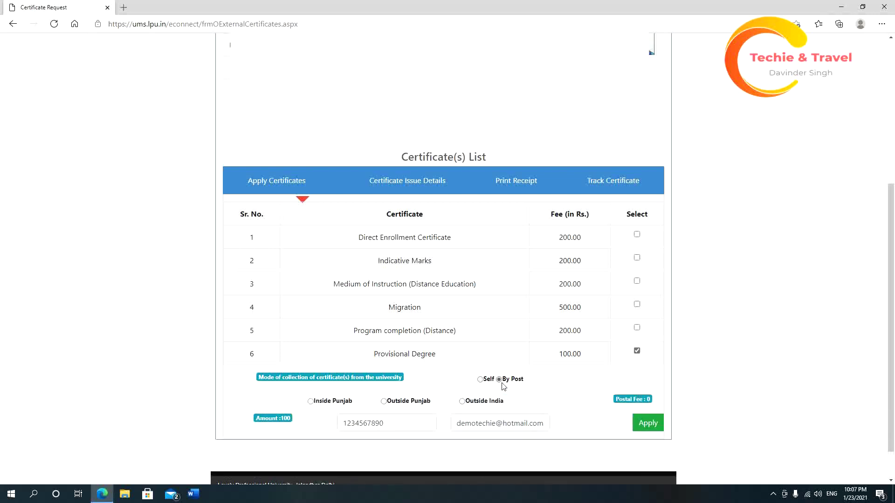
{"action": "scroll", "coordinate": [503, 387], "scroll_direction": "down", "scroll_amount": 1}
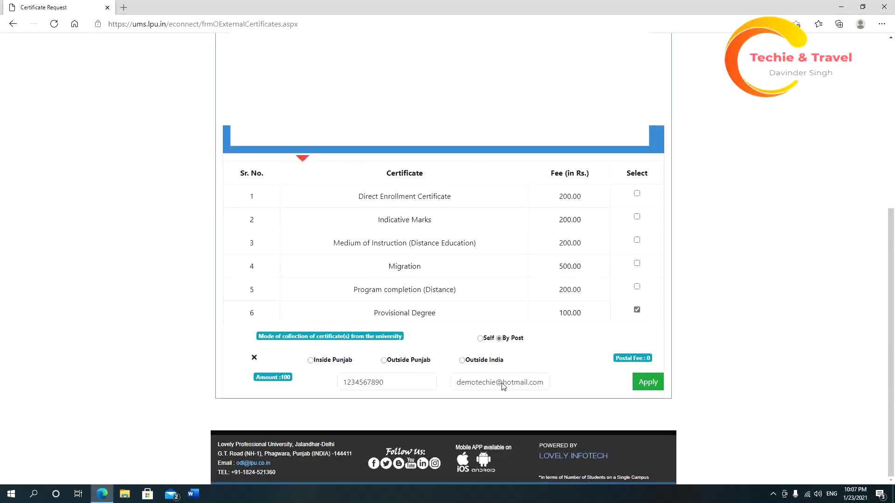
{"action": "left_click", "coordinate": [310, 360]}
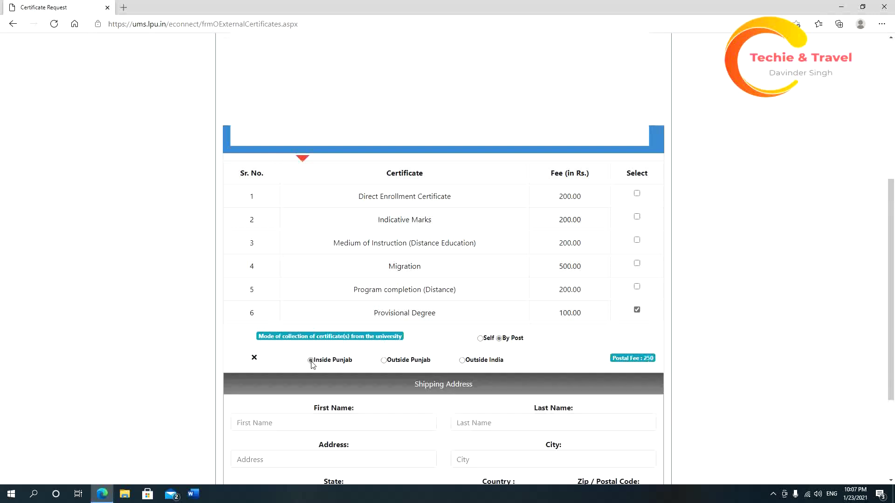
{"action": "left_click", "coordinate": [384, 361]}
{"action": "left_click", "coordinate": [462, 361]}
{"action": "scroll", "coordinate": [463, 364], "scroll_direction": "down", "scroll_amount": 3}
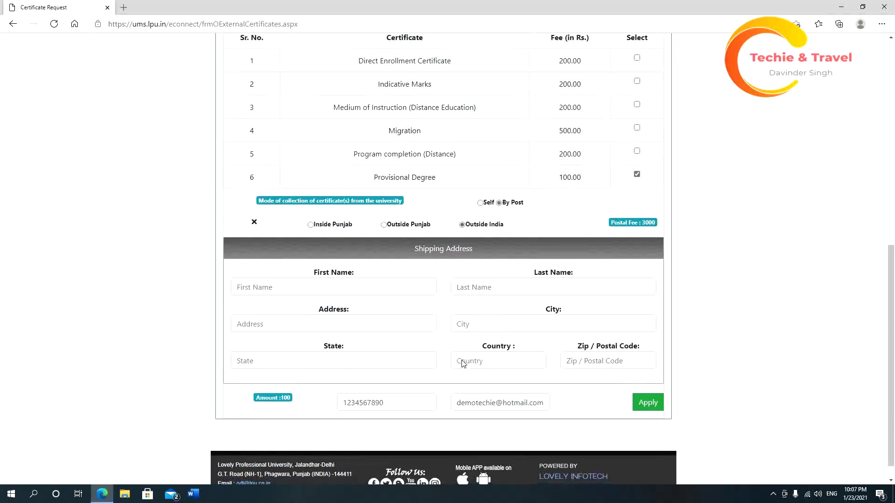
{"action": "left_click", "coordinate": [310, 226]}
Add Program completion (Distance) and Migration to the certificate request.
{"action": "left_click", "coordinate": [637, 151]}
{"action": "left_click_drag", "start_coordinate": [557, 165], "coordinate": [595, 178]}
{"action": "double_click", "coordinate": [560, 158]}
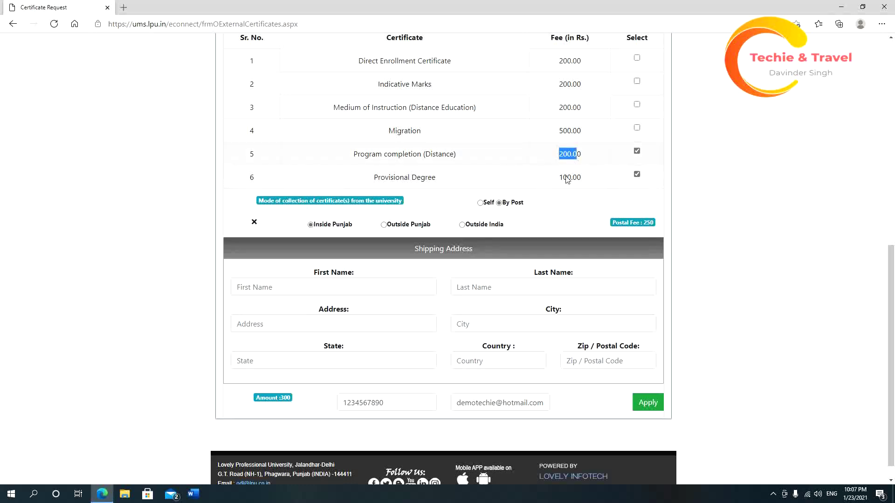
{"action": "double_click", "coordinate": [565, 178]}
{"action": "left_click", "coordinate": [556, 140]}
{"action": "left_click", "coordinate": [637, 127]}
Set delivery to Outside India, making the postal fee 3000.
{"action": "left_click", "coordinate": [384, 225]}
{"action": "left_click", "coordinate": [463, 226]}
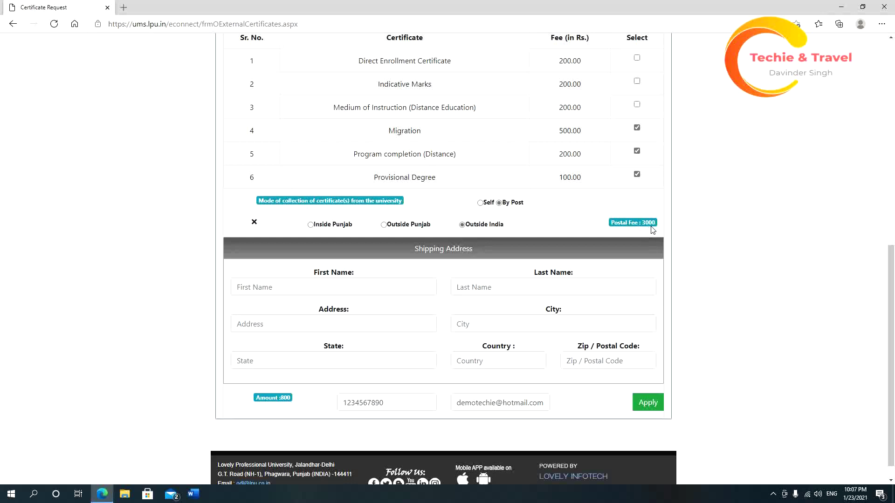
{"action": "left_click", "coordinate": [348, 282]}
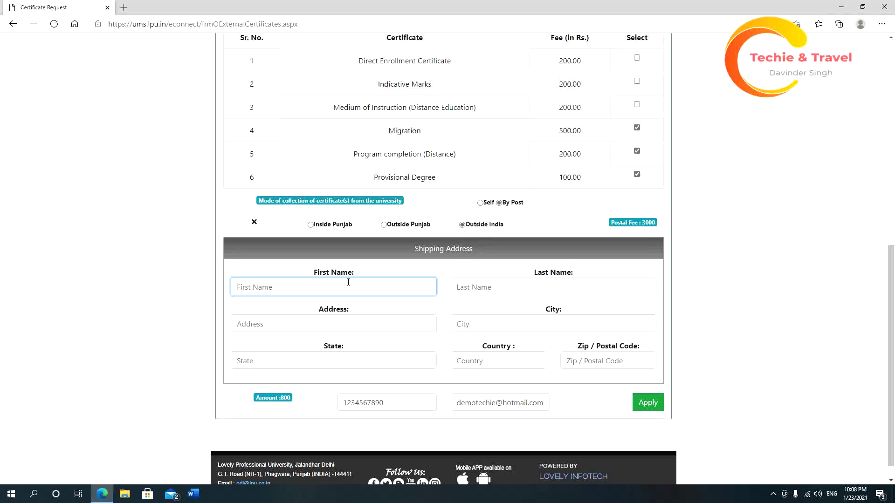
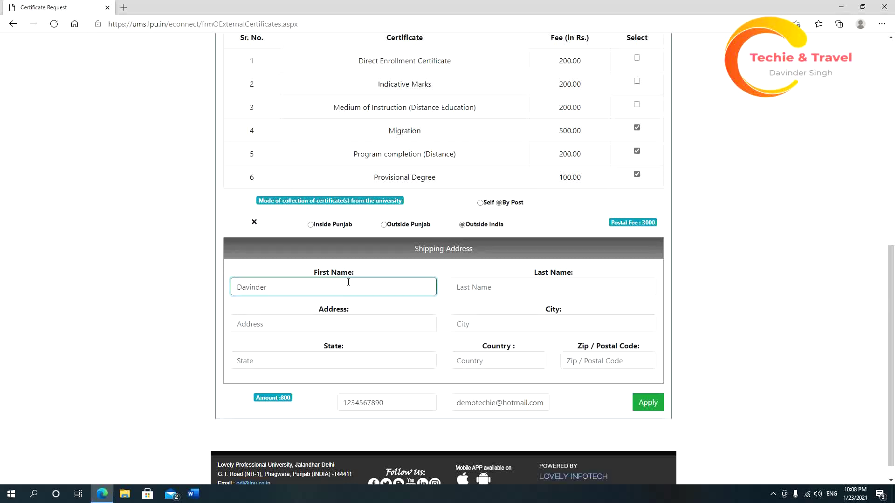
Enter the recipient's first name, last name and street address.
{"action": "key", "text": "Tab"}
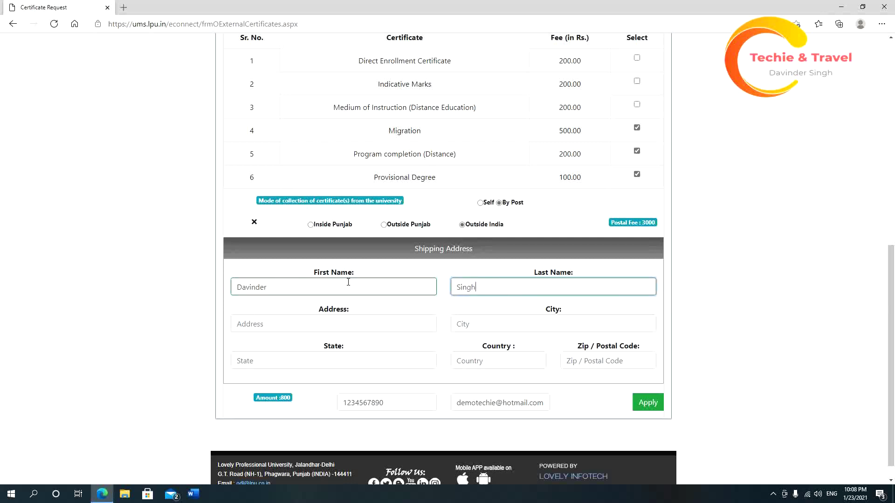
{"action": "key", "text": "Tab"}
{"action": "type", "text": "Nawanshahr"}
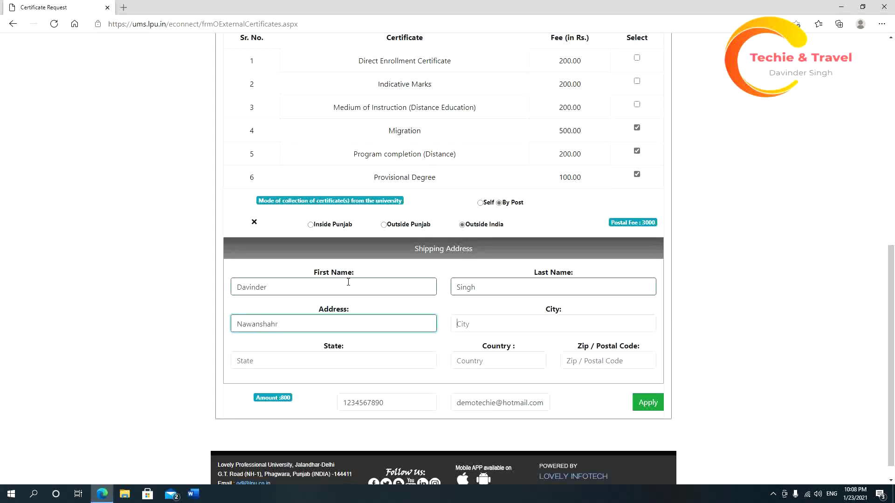
{"action": "key", "text": "Tab"}
Fill in the recipient's city, state, country and postal code, then apply the request.
{"action": "type", "text": "Nawanshha"}
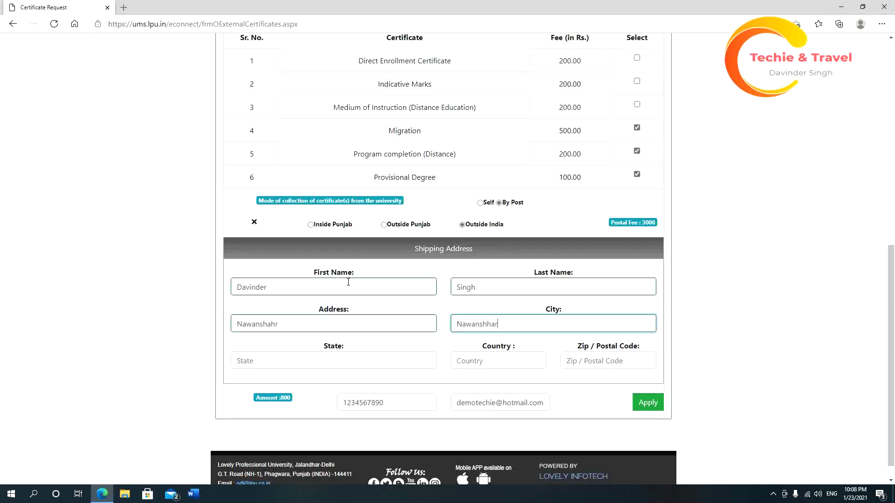
{"action": "key", "text": "BackSpace"}
{"action": "key", "text": "BackSpace"}
{"action": "key", "text": "BackSpace"}
{"action": "type", "text": "hahr"}
{"action": "key", "text": "Tab"}
{"action": "type", "text": "Punjab"}
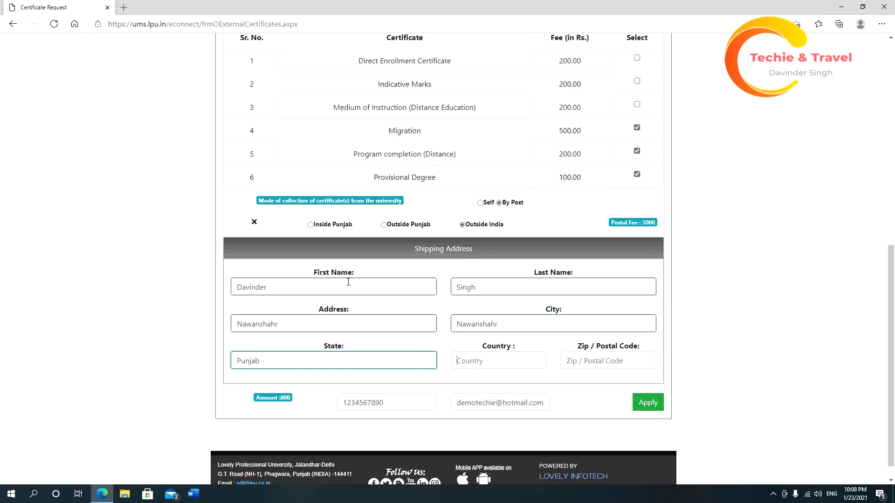
{"action": "key", "text": "Tab"}
{"action": "type", "text": "India"}
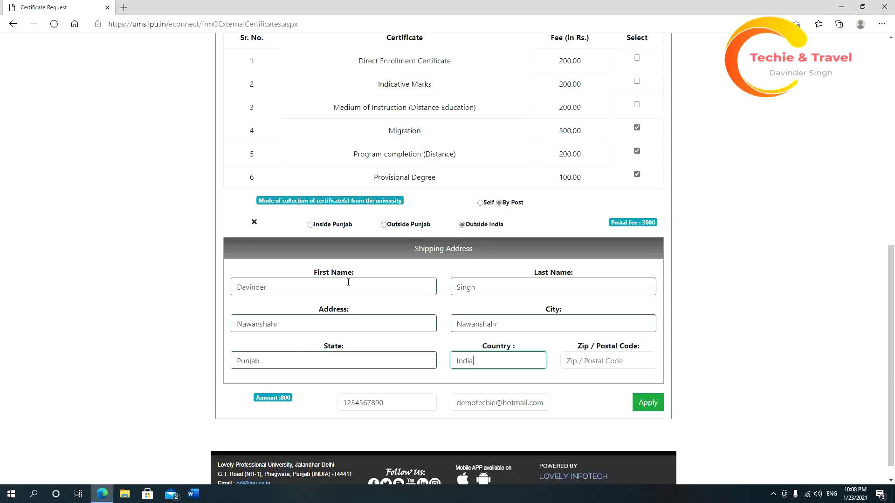
{"action": "key", "text": "Tab"}
{"action": "type", "text": "144514"}
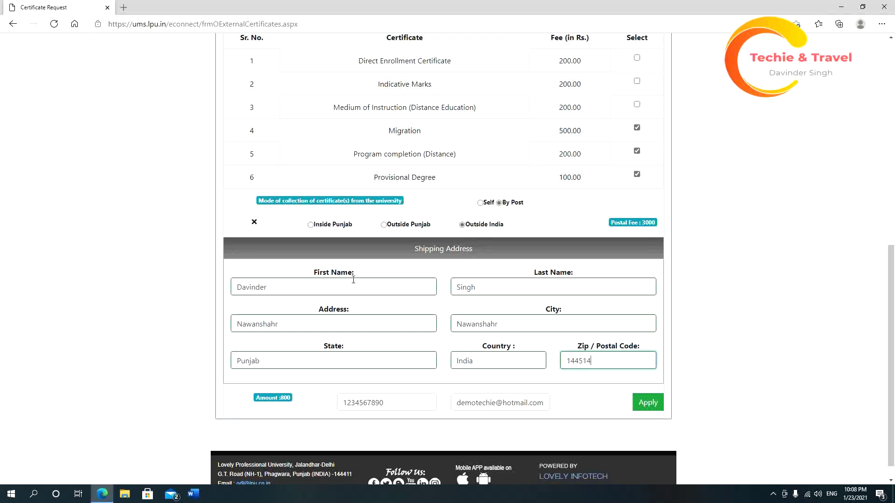
{"action": "left_click", "coordinate": [655, 410]}
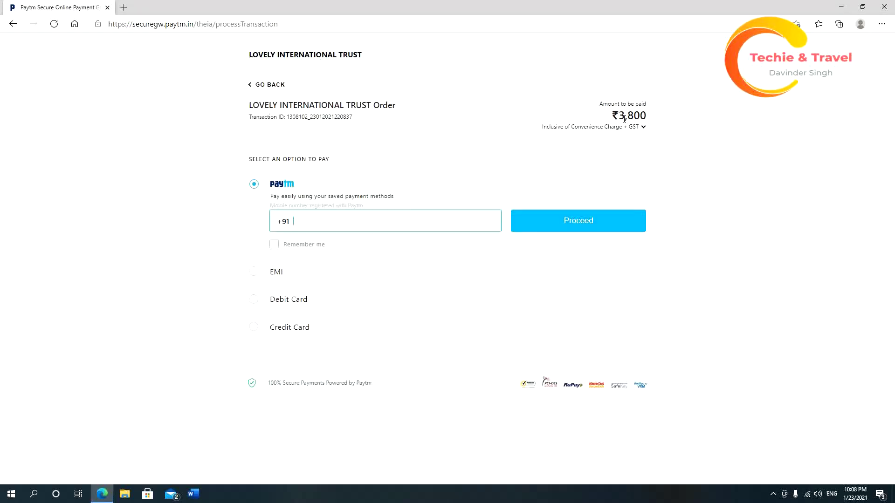
Compare the EMI, debit card and credit card options for the ₹3,800 payment.
{"action": "left_click_drag", "start_coordinate": [624, 119], "coordinate": [645, 117]}
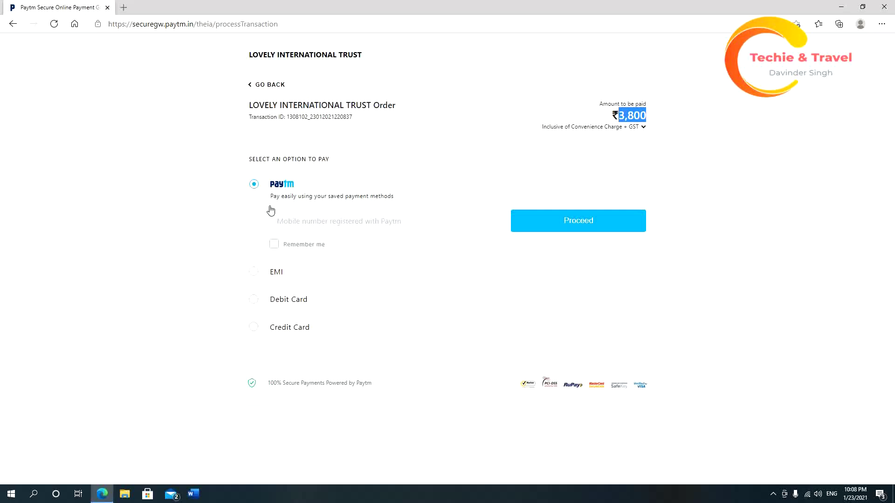
{"action": "left_click", "coordinate": [257, 273]}
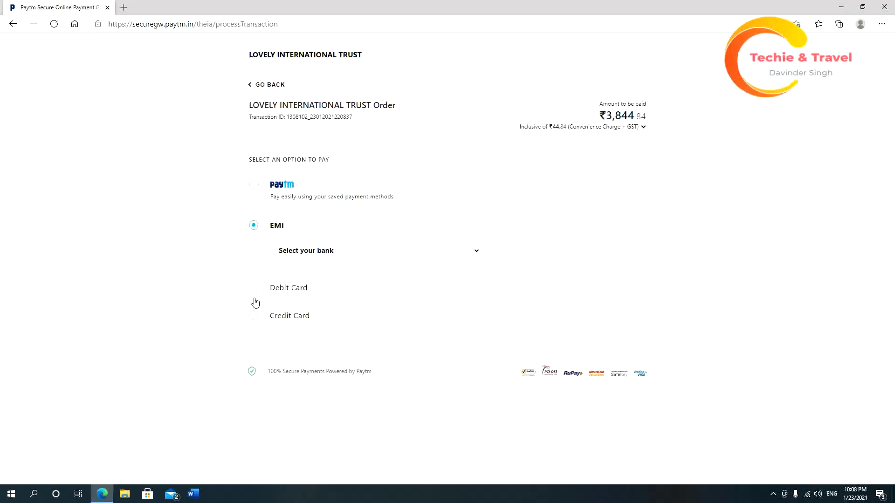
{"action": "left_click", "coordinate": [255, 301]}
{"action": "left_click", "coordinate": [254, 317]}
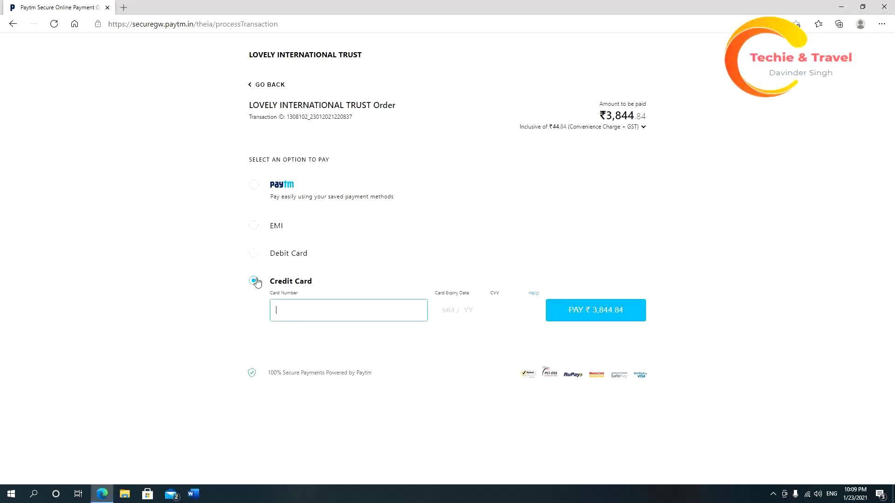
{"action": "left_click", "coordinate": [254, 255]}
{"action": "left_click", "coordinate": [255, 233]}
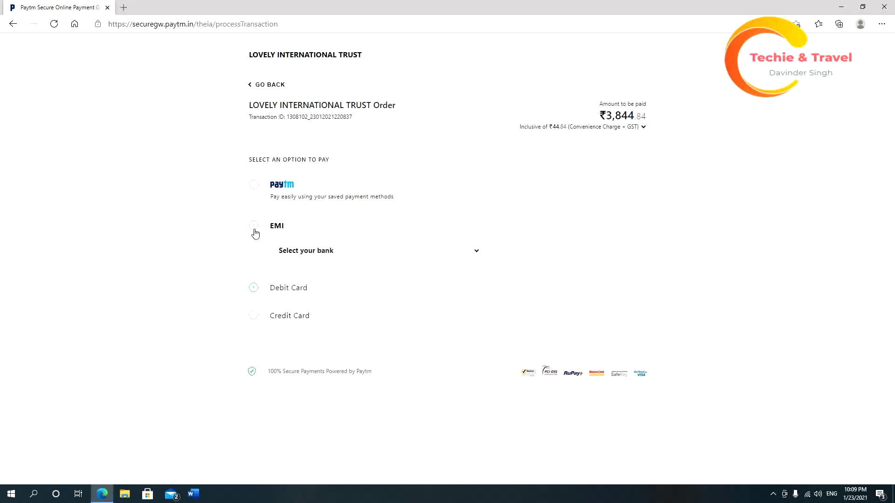
{"action": "left_click", "coordinate": [280, 286]}
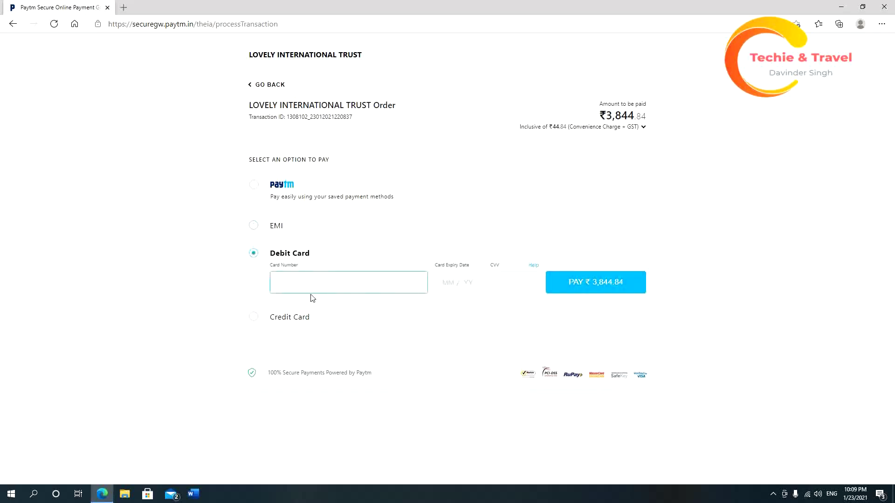
{"action": "left_click", "coordinate": [254, 319]}
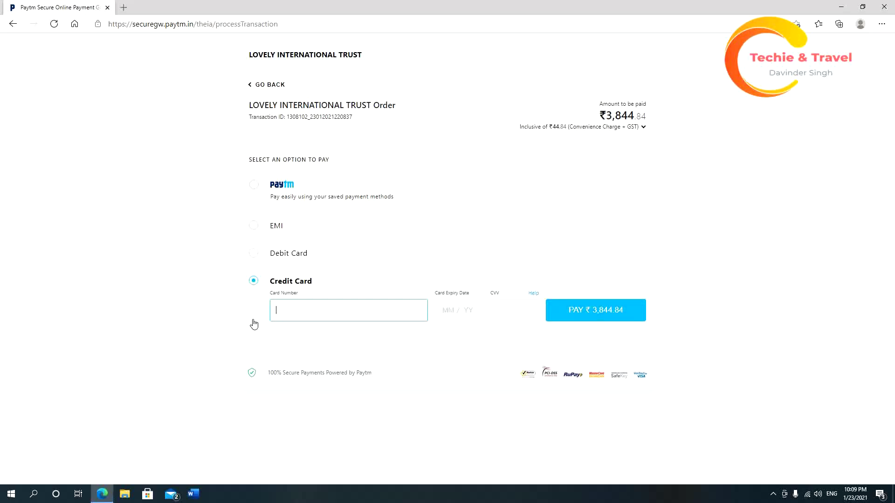
Open the EMI bank list, close it unchosen, and switch back to Paytm.
{"action": "left_click", "coordinate": [256, 227]}
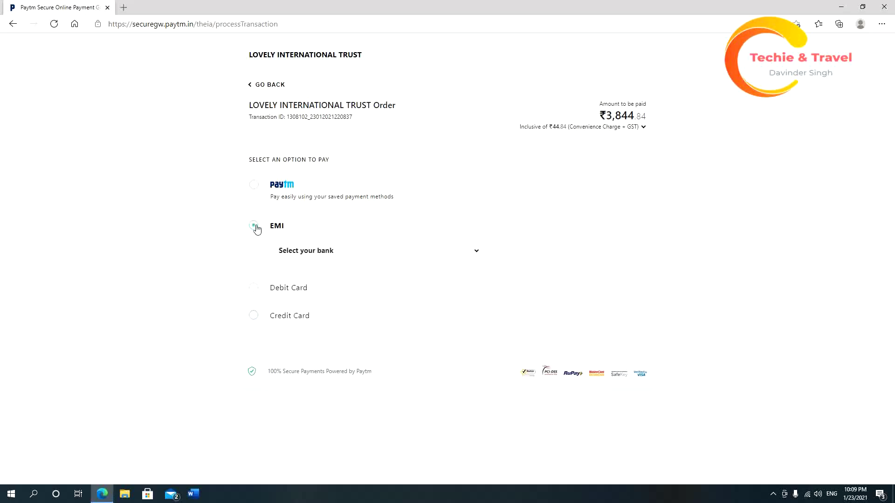
{"action": "left_click", "coordinate": [390, 256]}
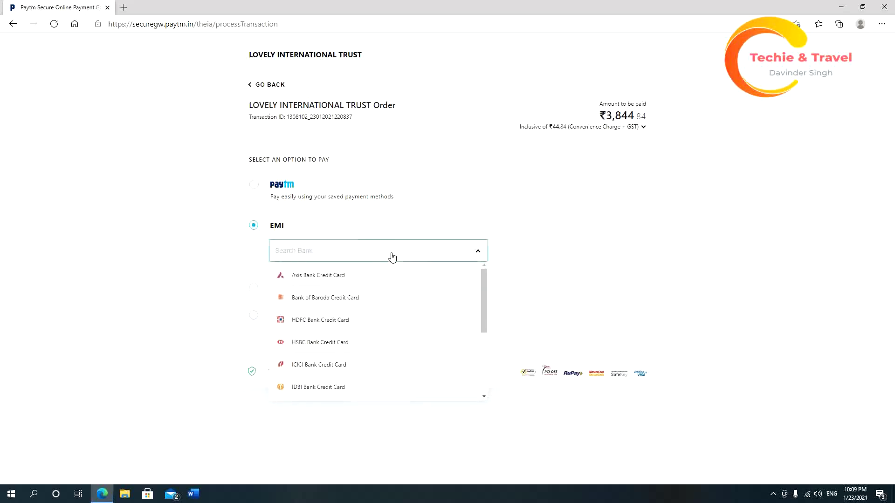
{"action": "left_click_drag", "start_coordinate": [486, 277], "coordinate": [496, 260]}
{"action": "left_click", "coordinate": [538, 192]}
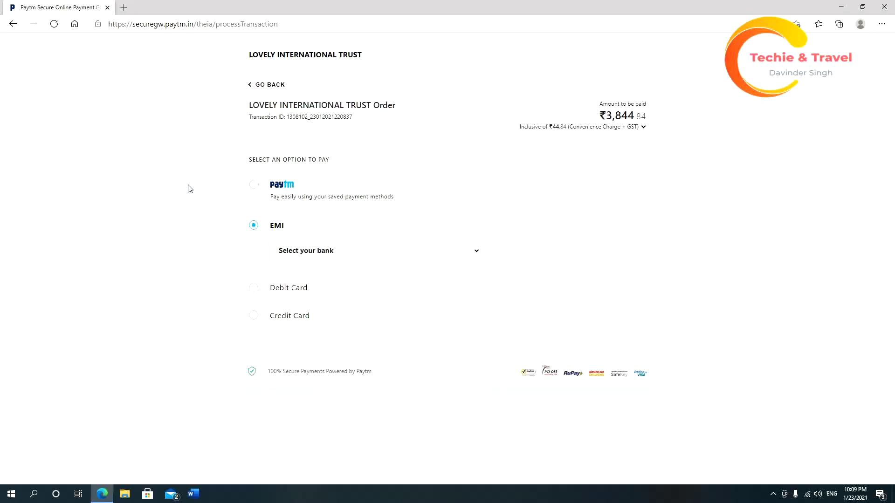
{"action": "left_click", "coordinate": [256, 186]}
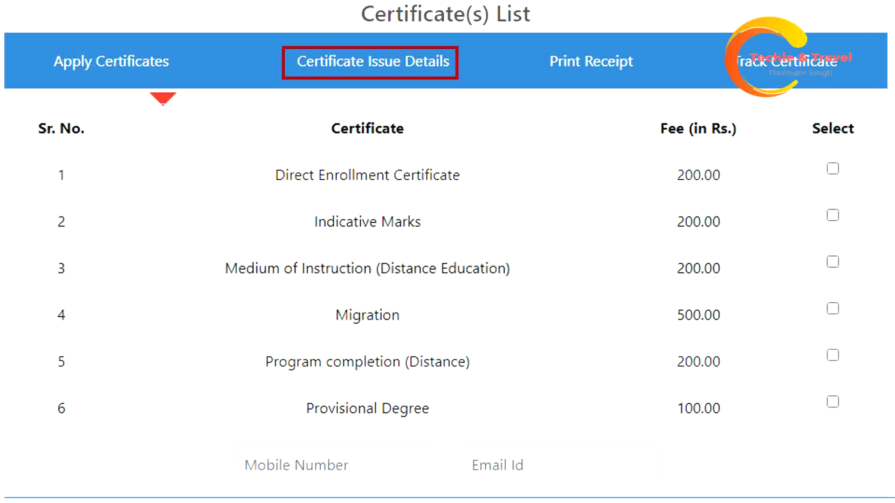
Open Certificate Issue Details to see the Original Academic Transcript application.
{"action": "left_click", "coordinate": [370, 62]}
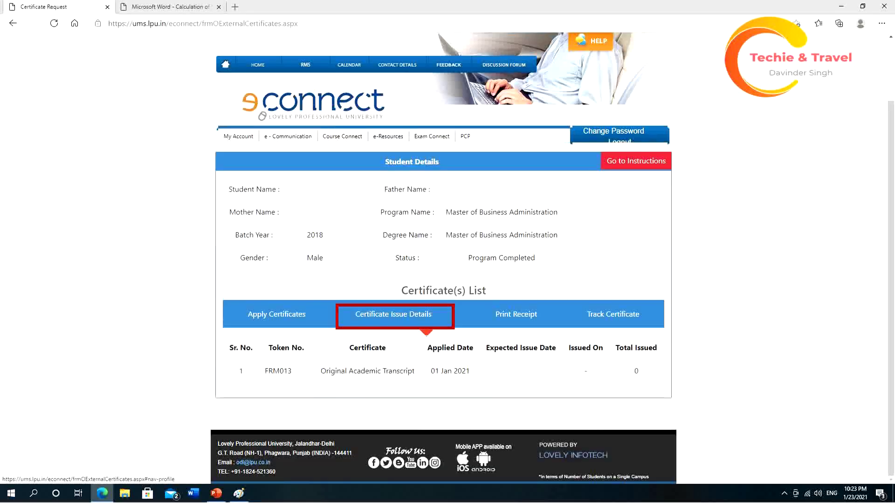